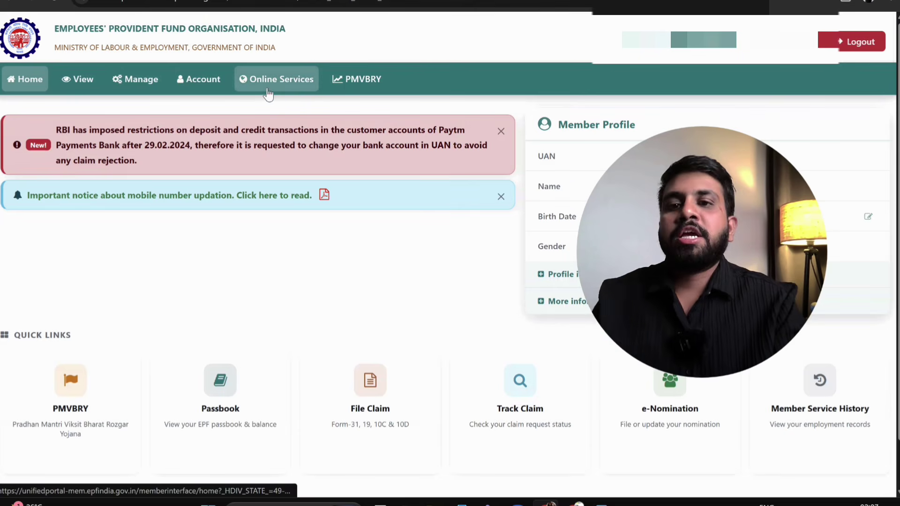
Step: Open Passbook Lite to view the last five PF contributions
left_click(289, 84)
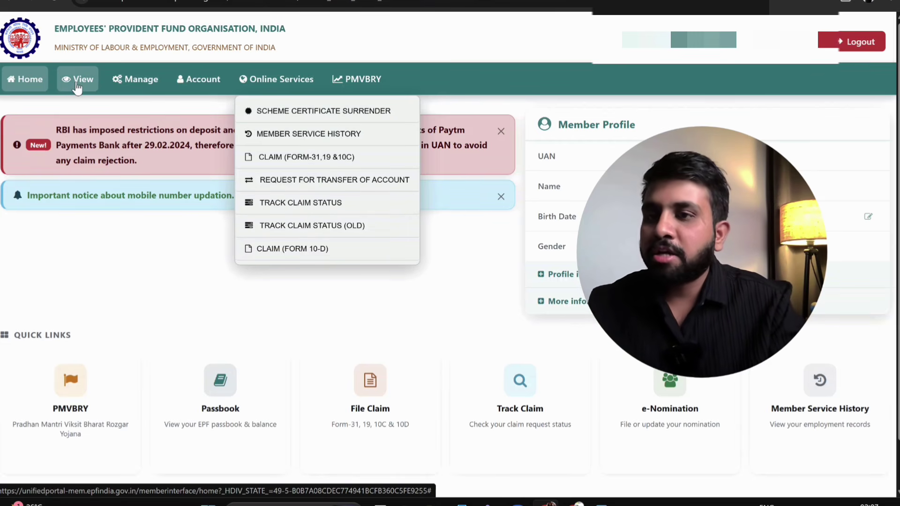
left_click(77, 85)
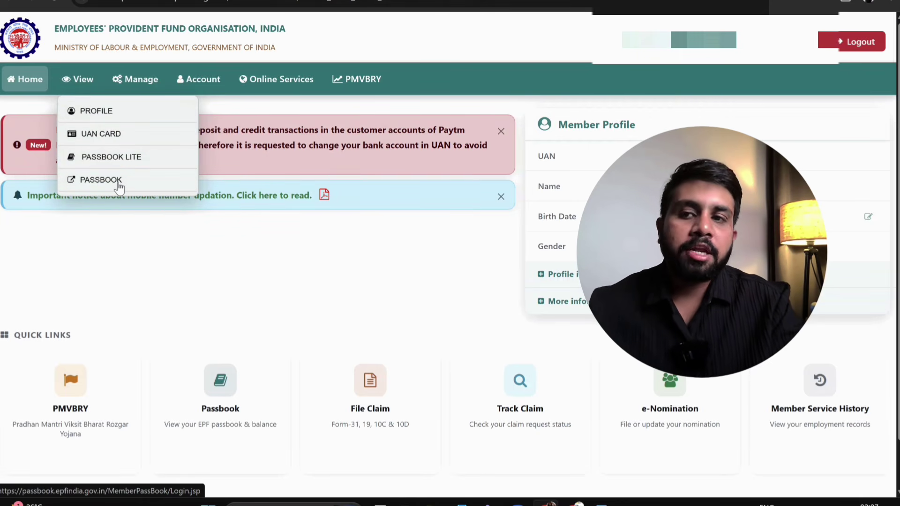
left_click(101, 158)
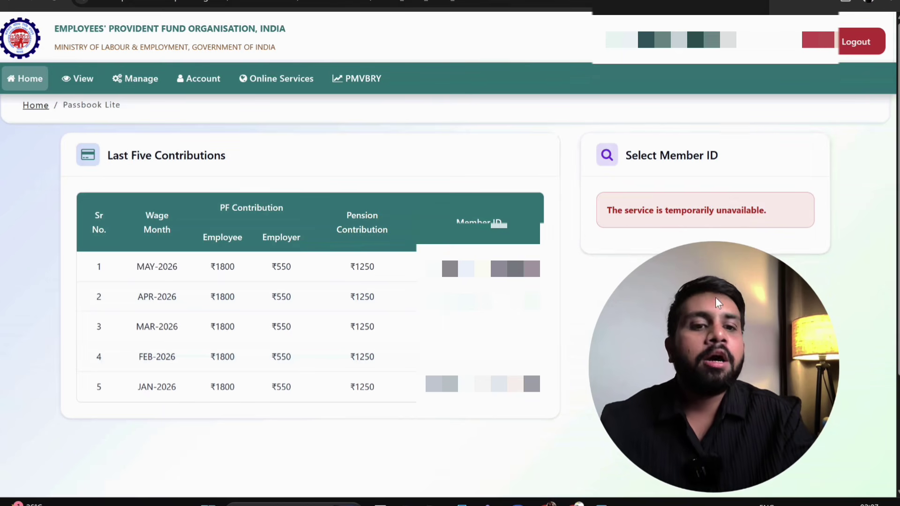
mouse_move(117, 94)
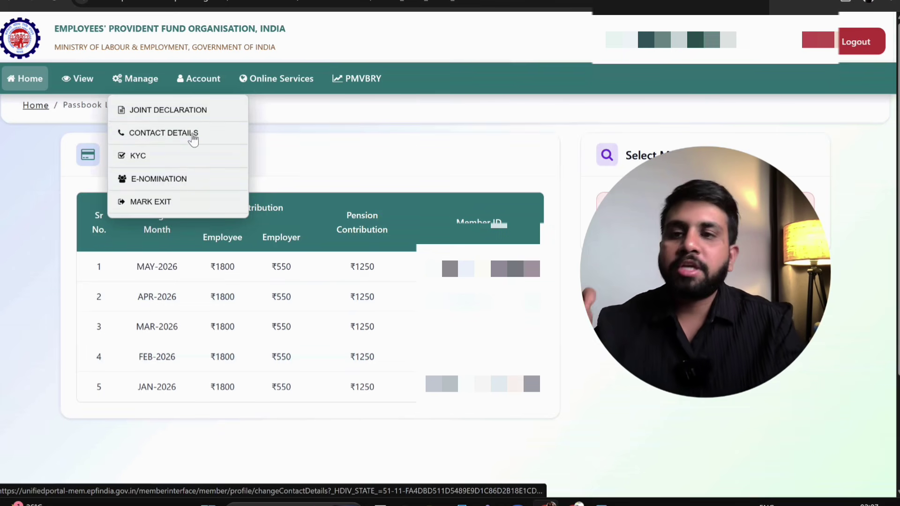
left_click(196, 80)
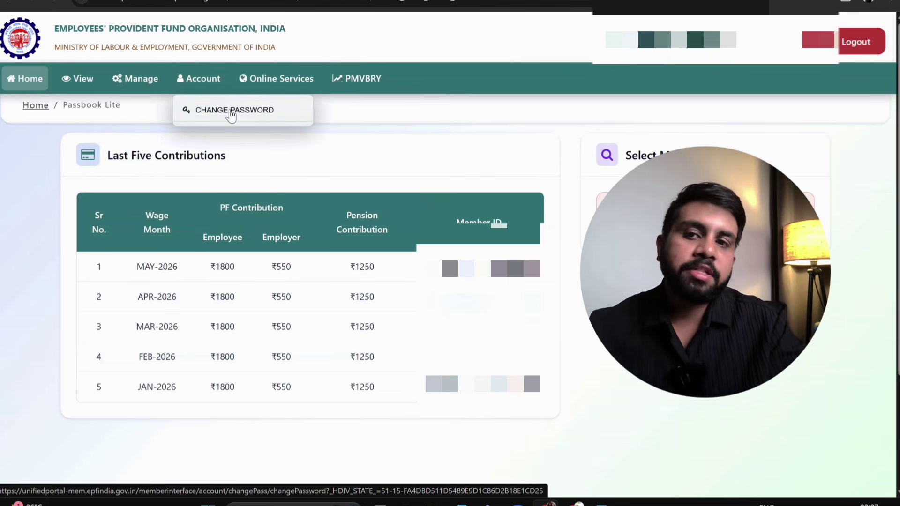
left_click(366, 84)
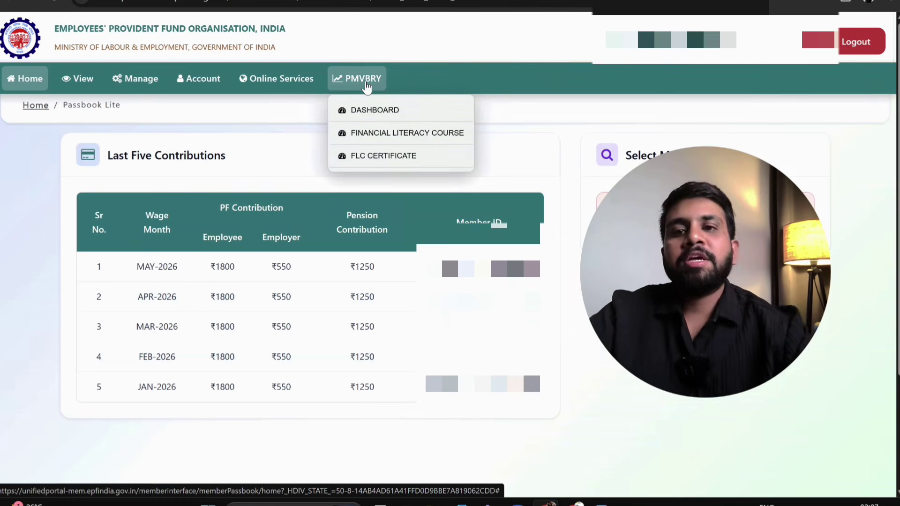
Step: Open the Scheme Certificate Surrender service, download the affidavit form and close the notice
left_click(292, 85)
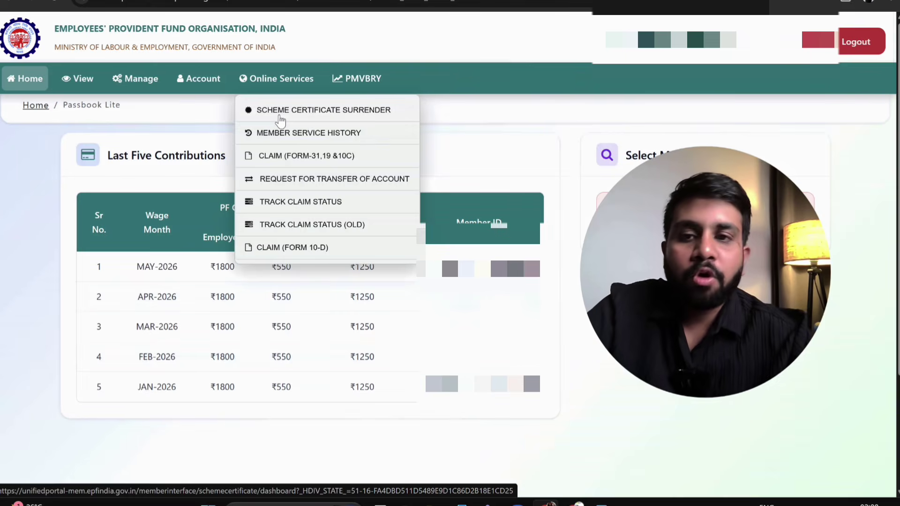
left_click(280, 121)
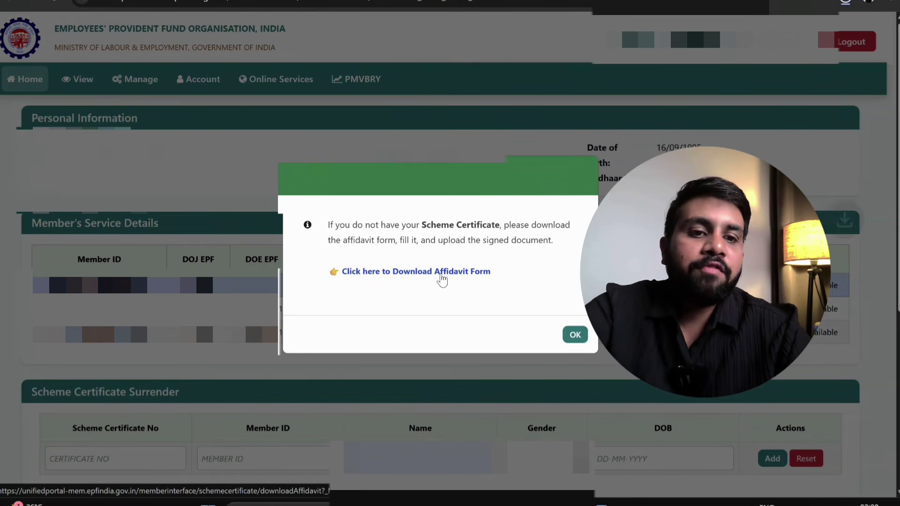
left_click(442, 277)
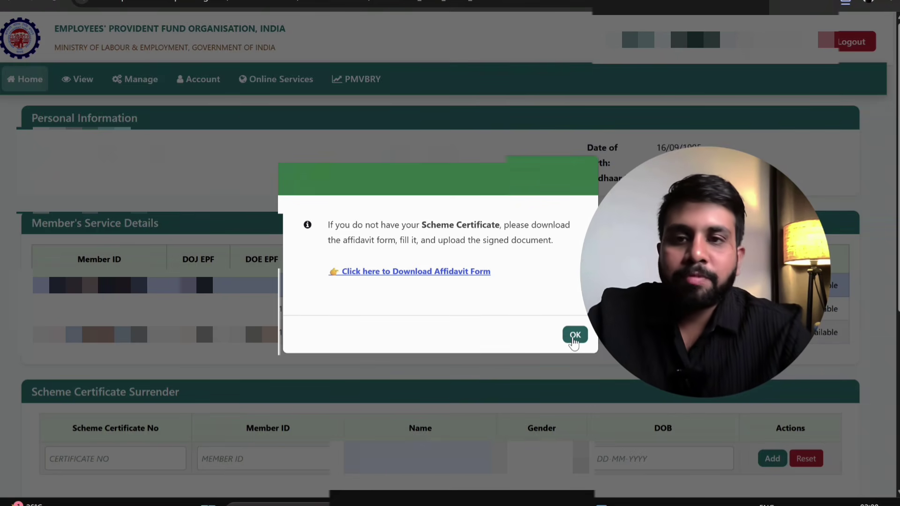
left_click(574, 335)
Step: Open the Member Service History and dismiss the PF benefits notice
left_click(277, 79)
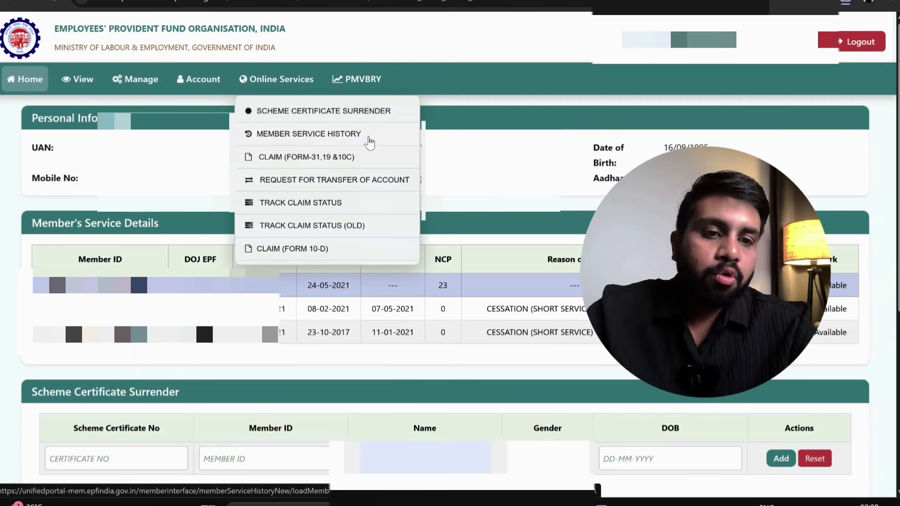
left_click(369, 139)
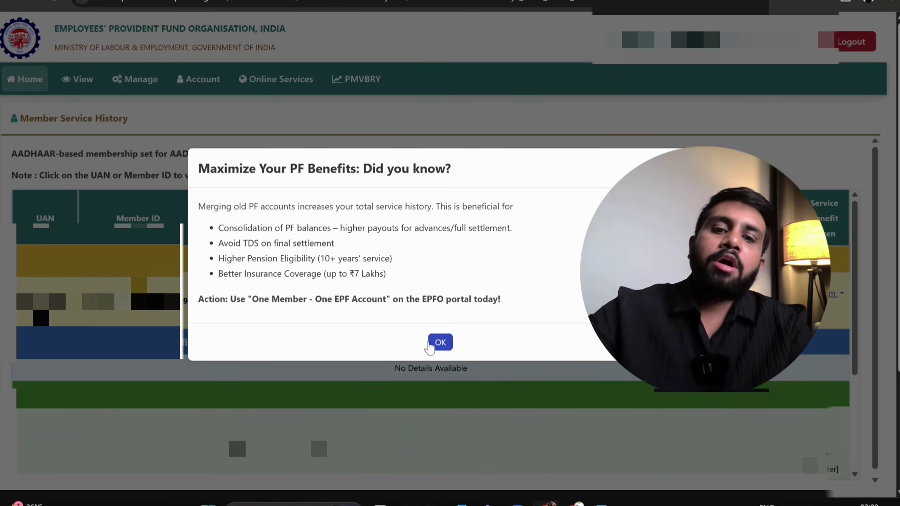
left_click(442, 348)
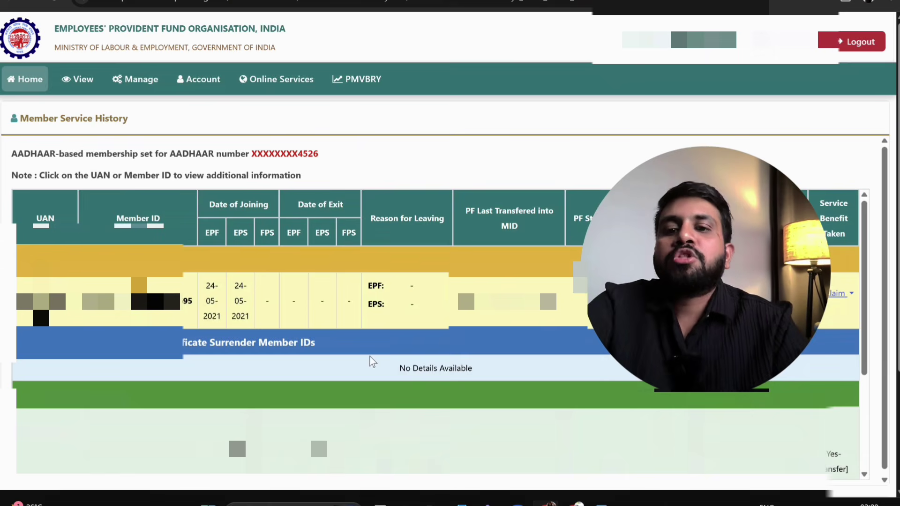
Step: Examine the PF status, PF balance and service status of the primary and previous member IDs in the service history table
scroll(369, 355, "down", 2)
scroll(633, 306, "up", 2)
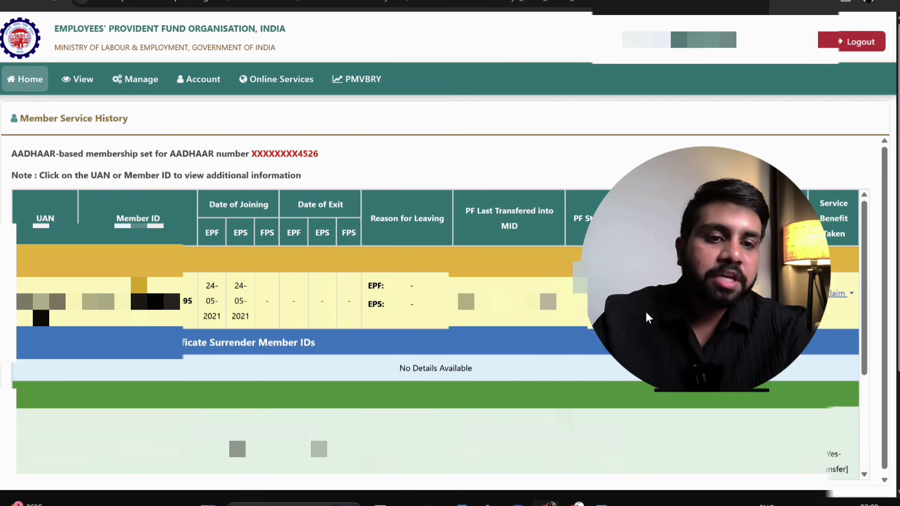
left_click_drag(645, 311, 254, 397)
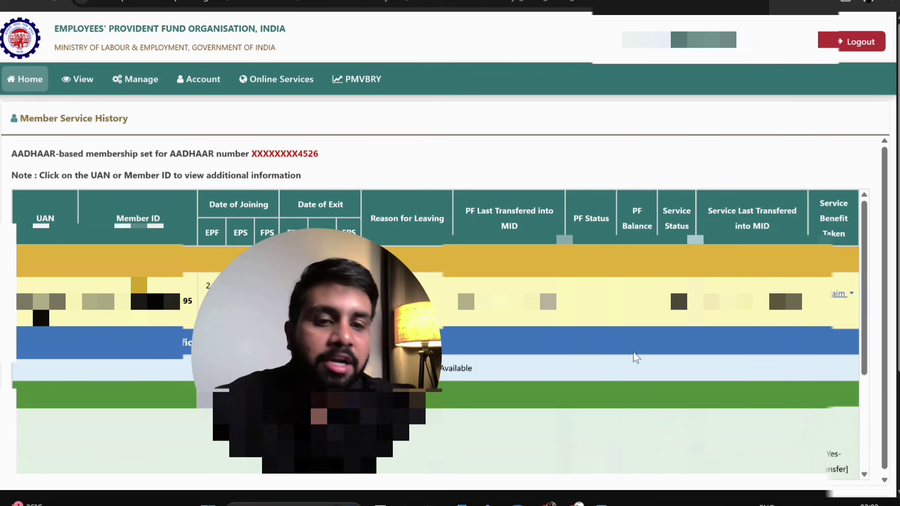
scroll(588, 338, "down", 3)
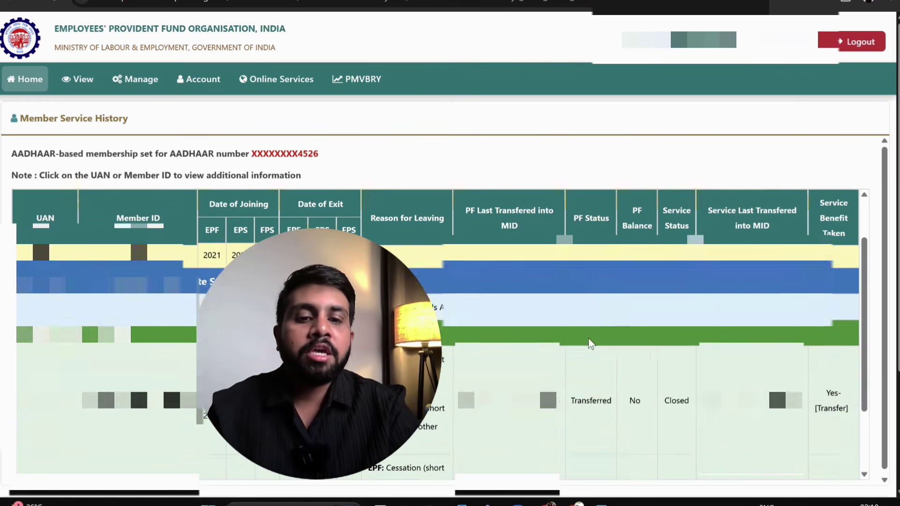
scroll(588, 339, "down", 1)
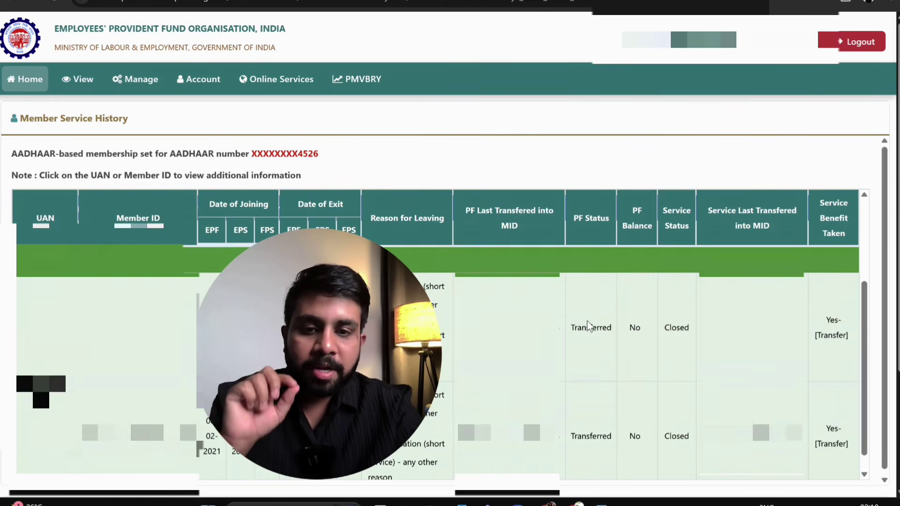
scroll(589, 326, "down", 1)
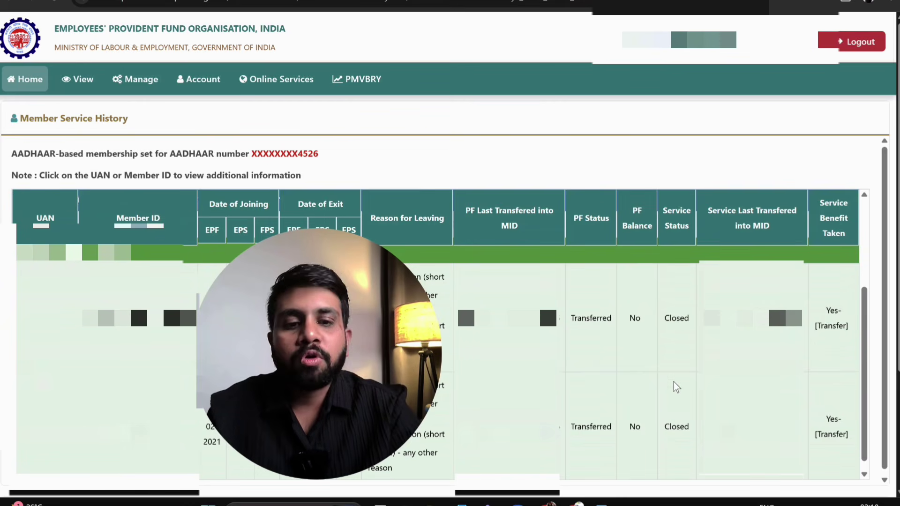
scroll(618, 346, "up", 4)
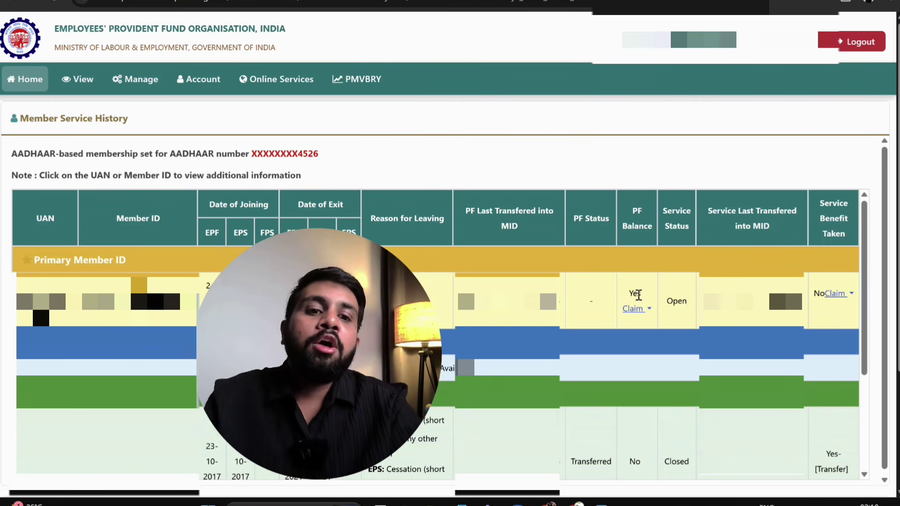
Step: Show the claim form options for the primary member ID's PF balance, and close them without choosing one
left_click(637, 310)
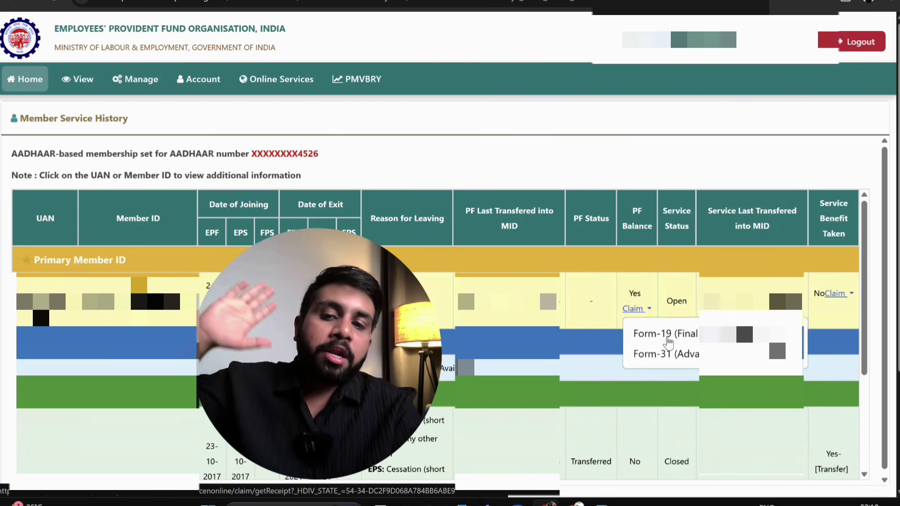
scroll(588, 382, "down", 3)
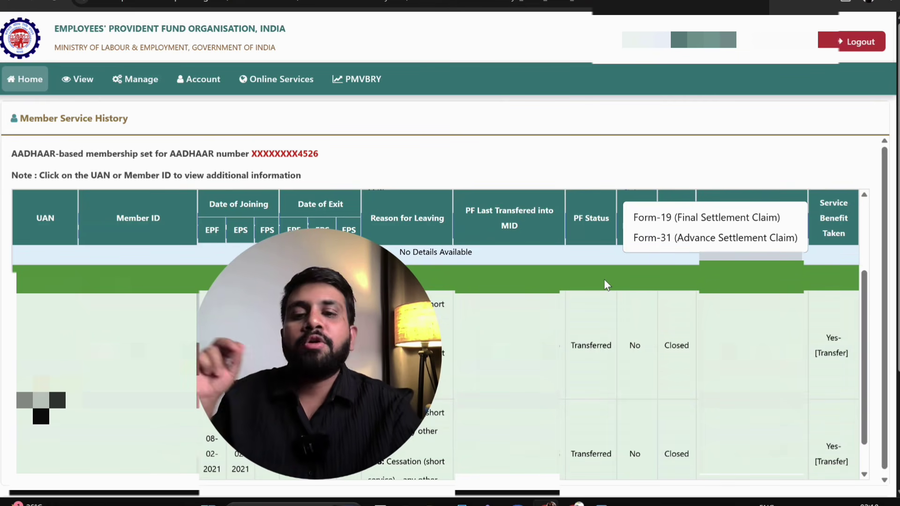
left_click(591, 266)
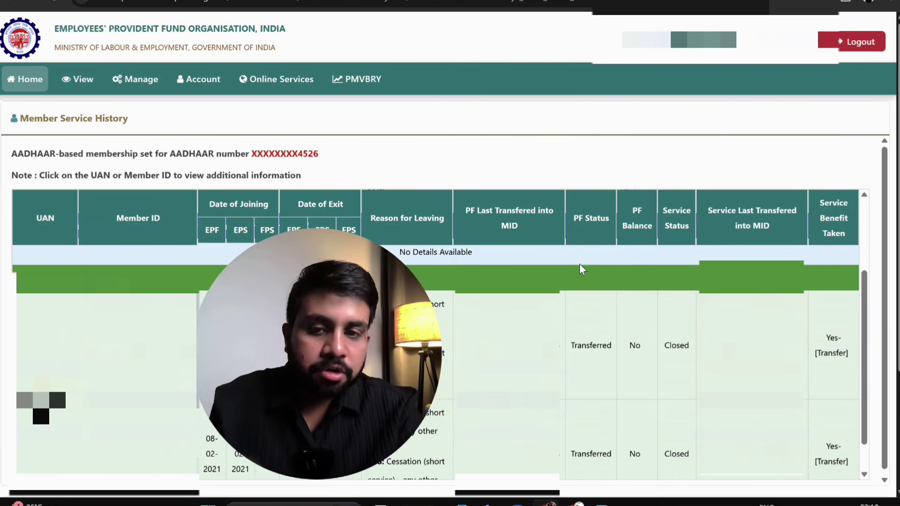
Step: Review the claim records under Track Claim Status (Old) and open the current Track Claim Status page
left_click(276, 79)
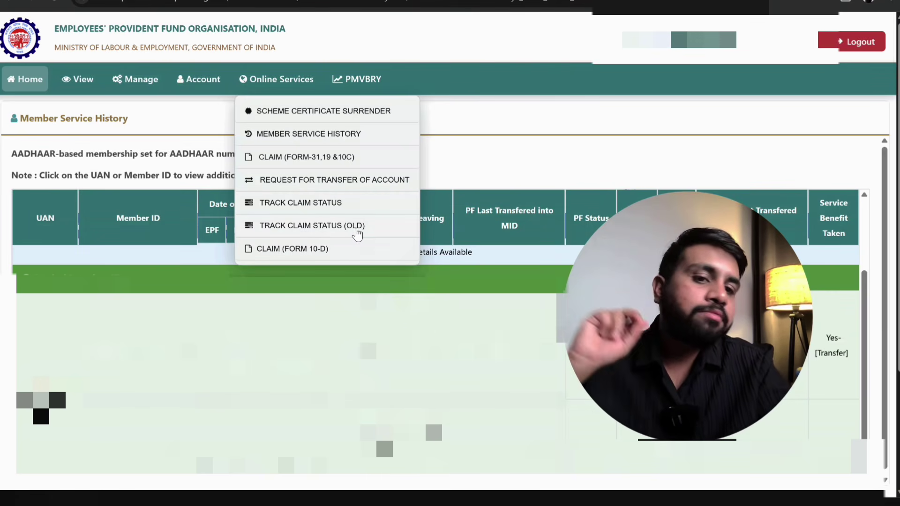
left_click(335, 226)
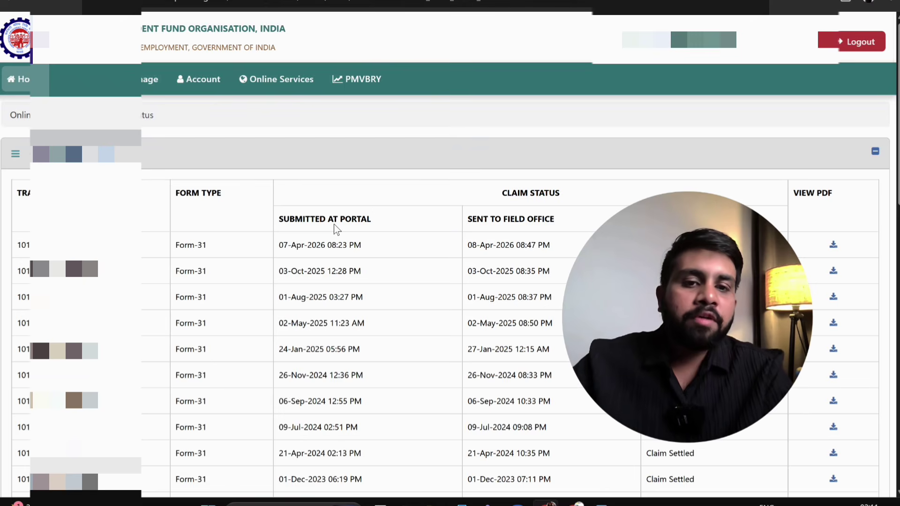
scroll(333, 224, "down", 10)
scroll(334, 224, "down", 2)
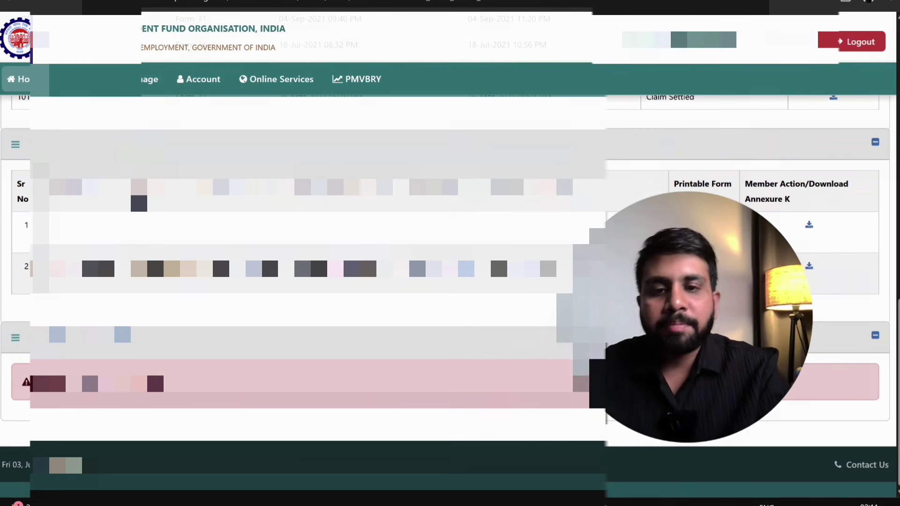
scroll(334, 224, "up", 12)
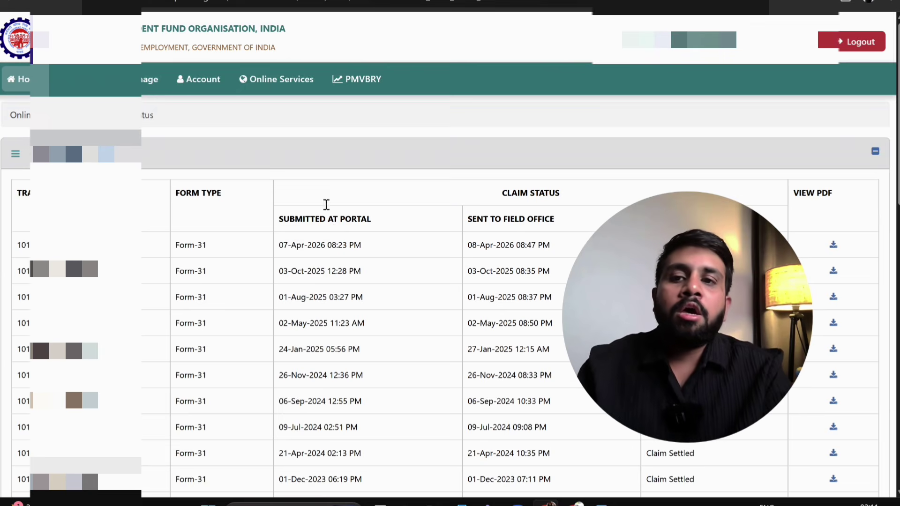
left_click(268, 89)
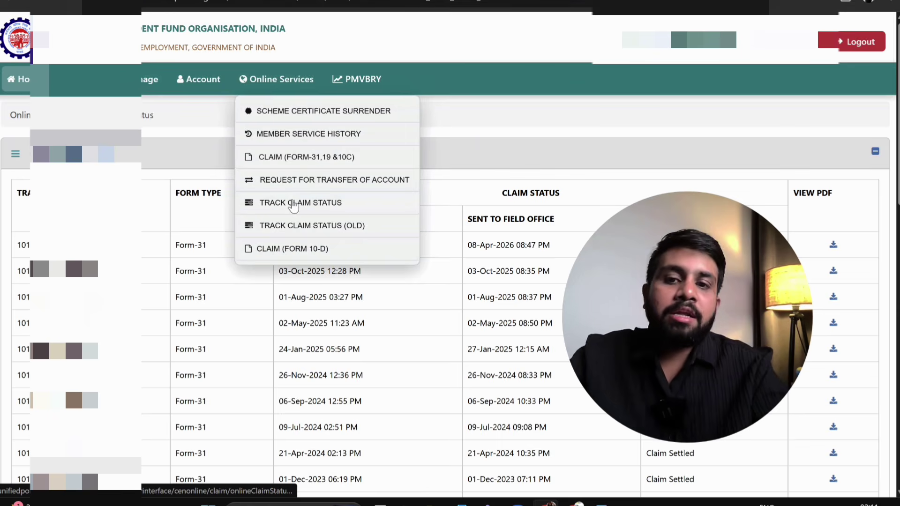
left_click(293, 203)
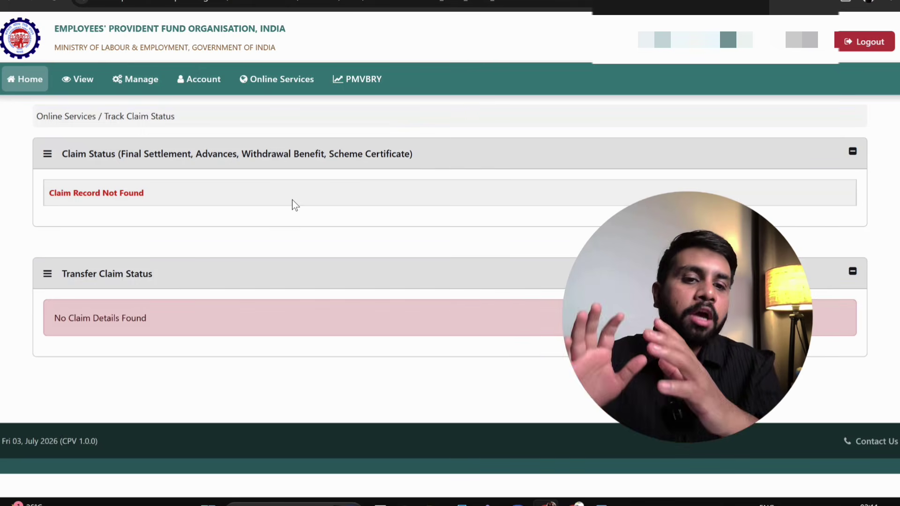
Step: Open the pension claim service for Form 10-D and dismiss its notification
left_click(266, 87)
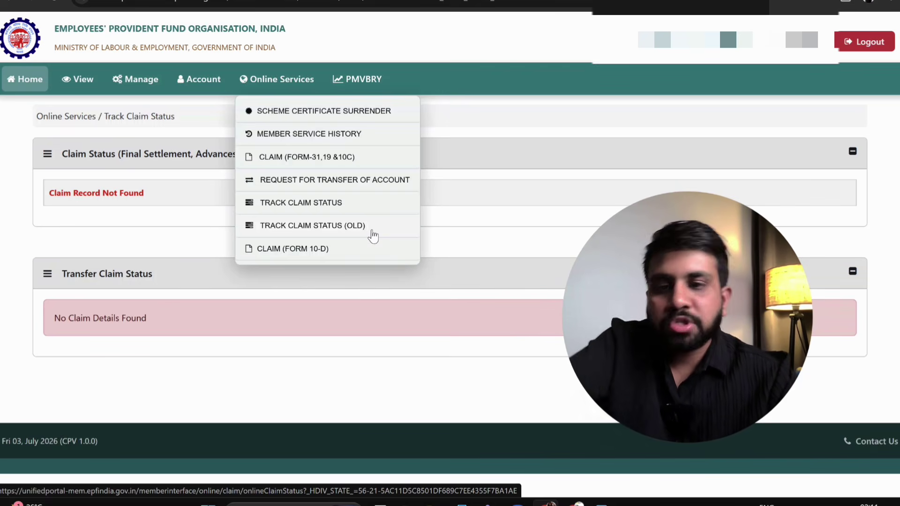
left_click(323, 250)
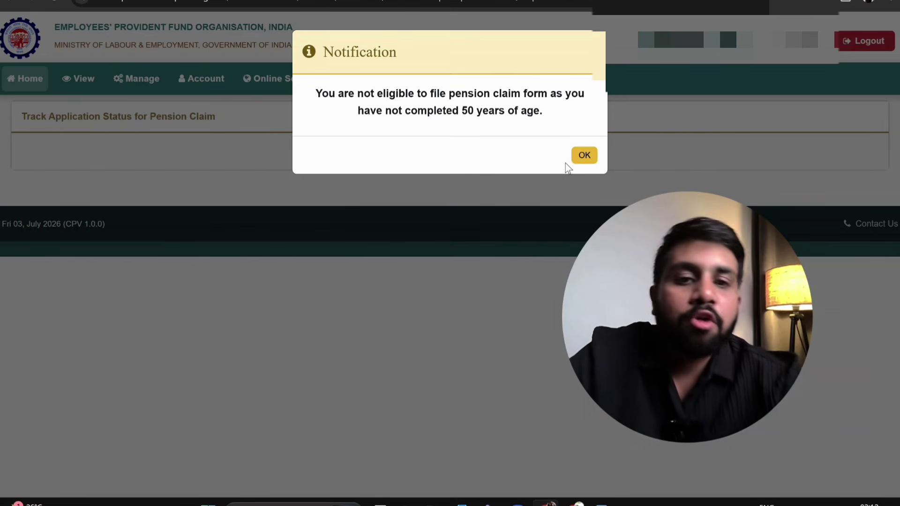
left_click(584, 161)
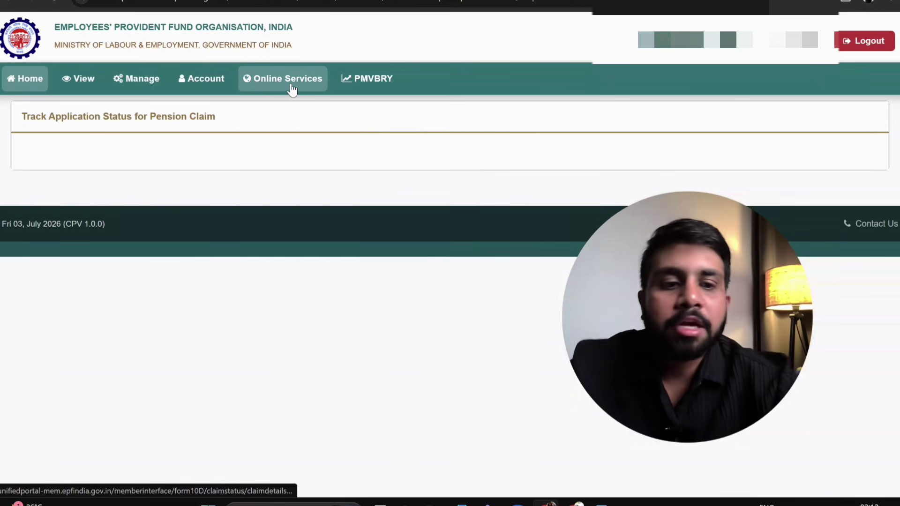
Step: In the online claim for Form 31, 19 and 10C, verify the bank account number seeded against the UAN and agree to the Certificate of Undertaking
left_click(291, 88)
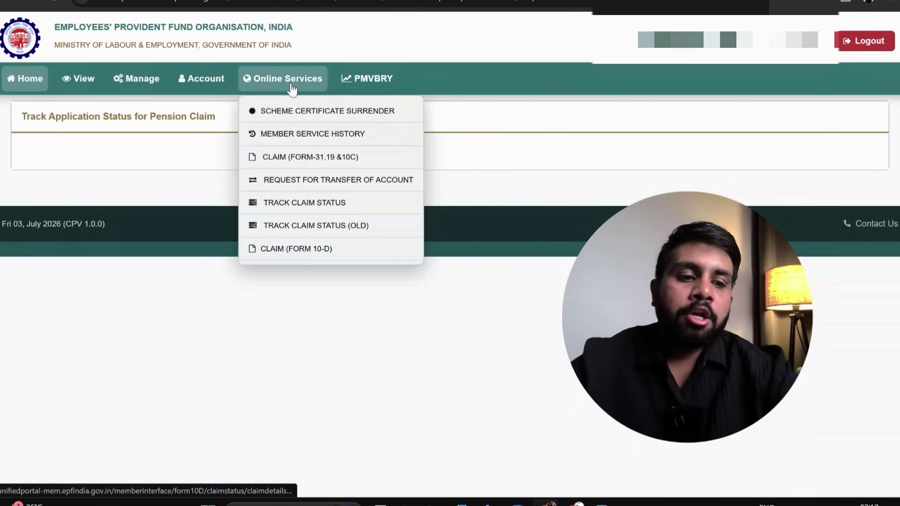
left_click(318, 161)
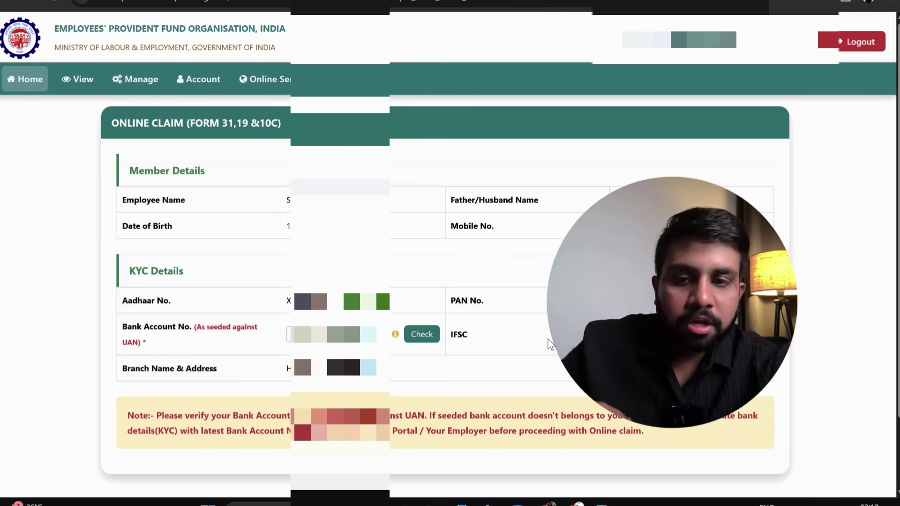
left_click(328, 335)
key("ctrl+a")
key("BackSpace")
key("ctrl+v")
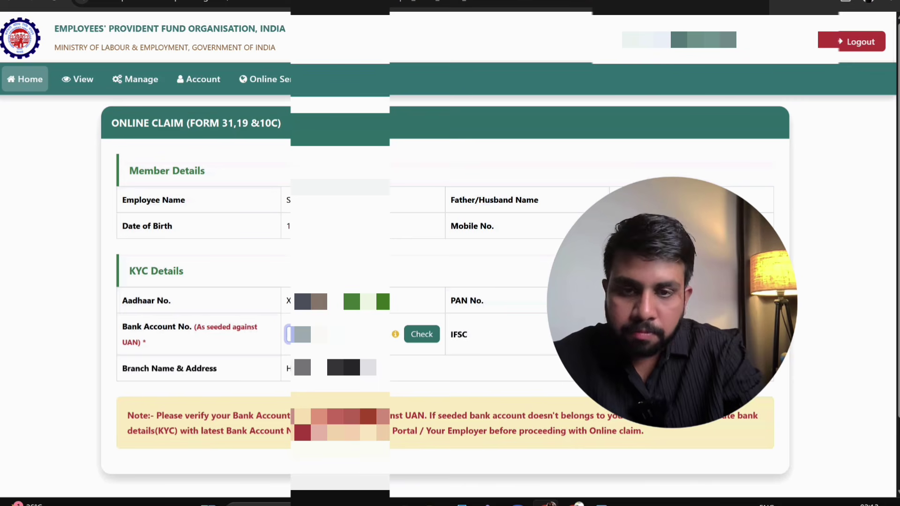
left_click(435, 334)
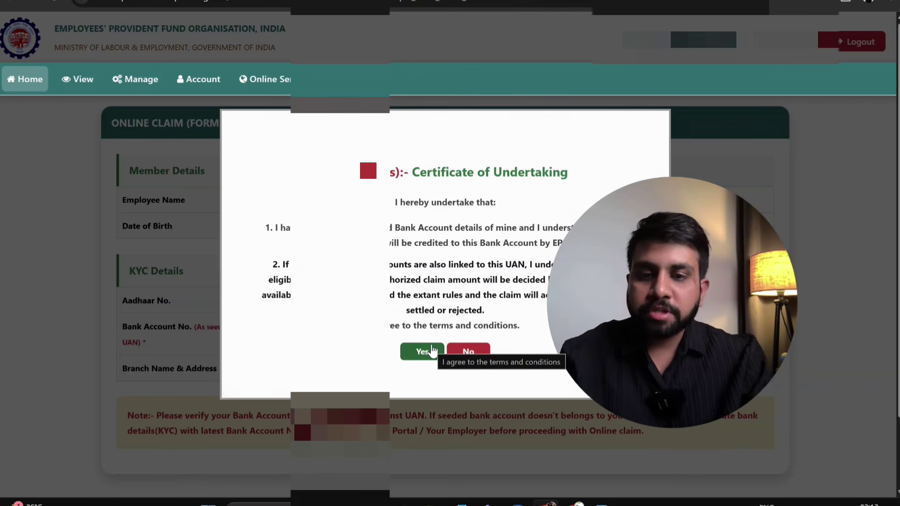
left_click(431, 350)
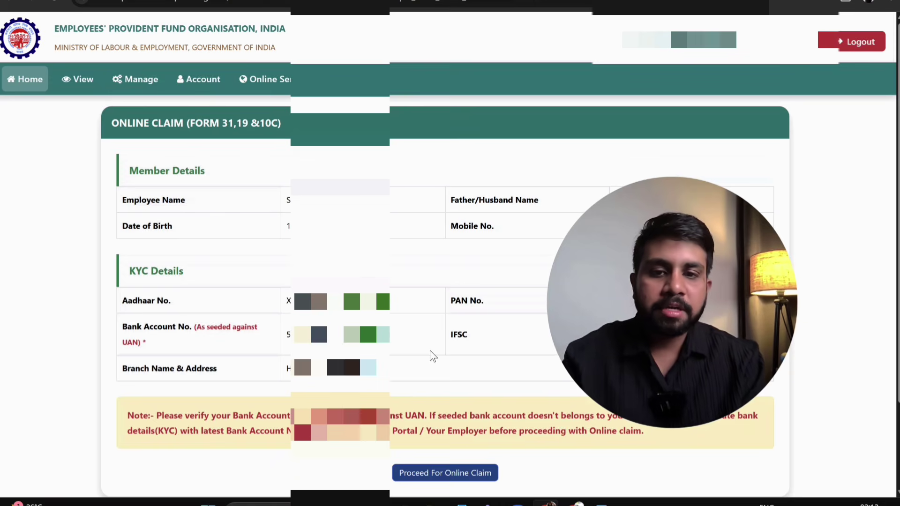
Step: Proceed to the online claim and show the claim types available under "I want to apply for" without choosing one
left_click(443, 476)
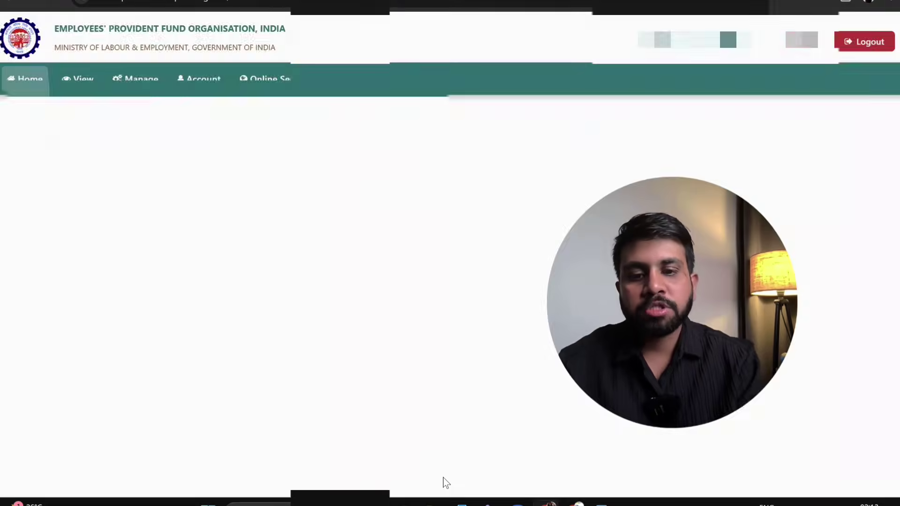
left_click(547, 168)
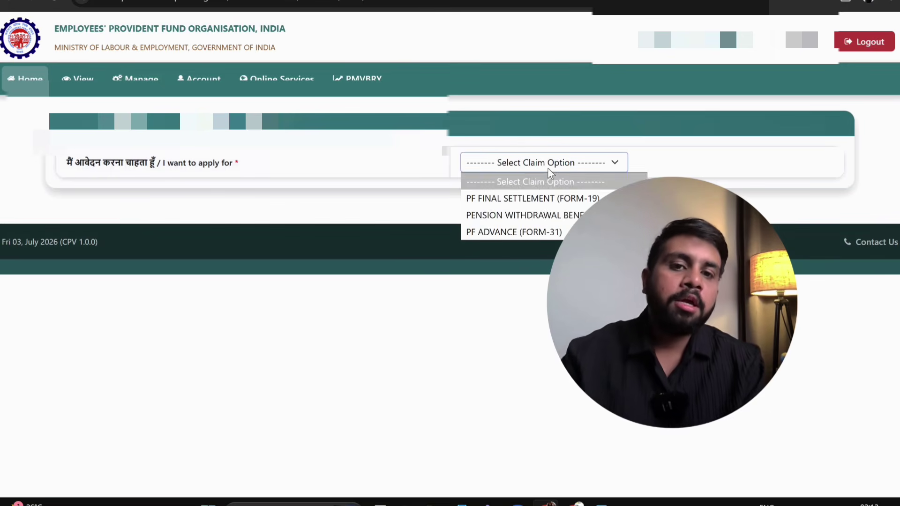
left_click(614, 277)
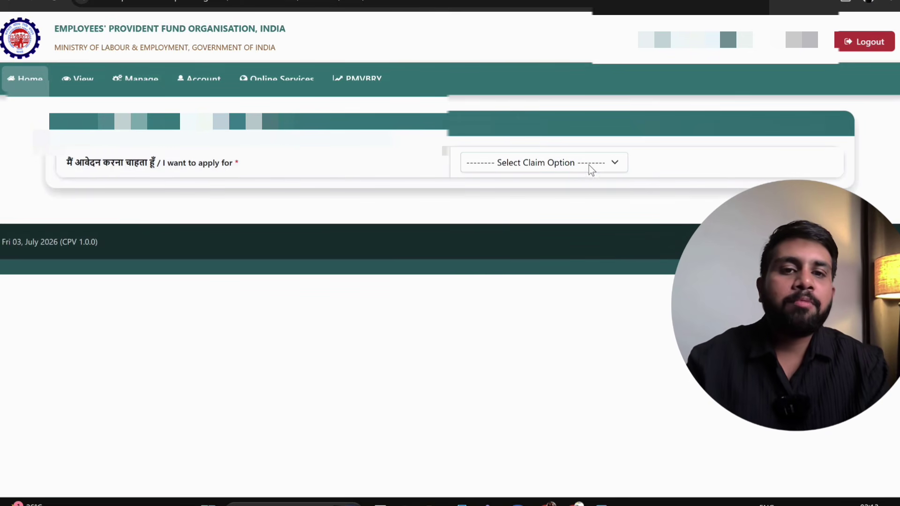
left_click(588, 165)
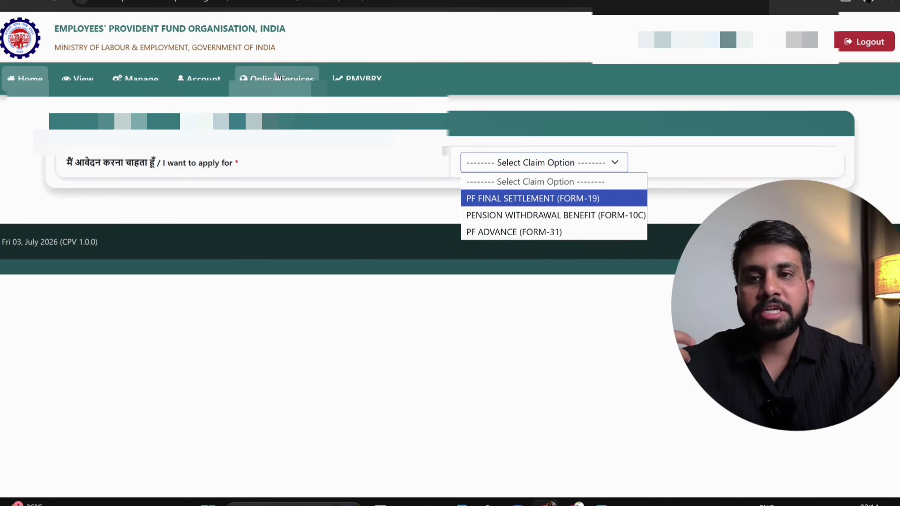
left_click(277, 78)
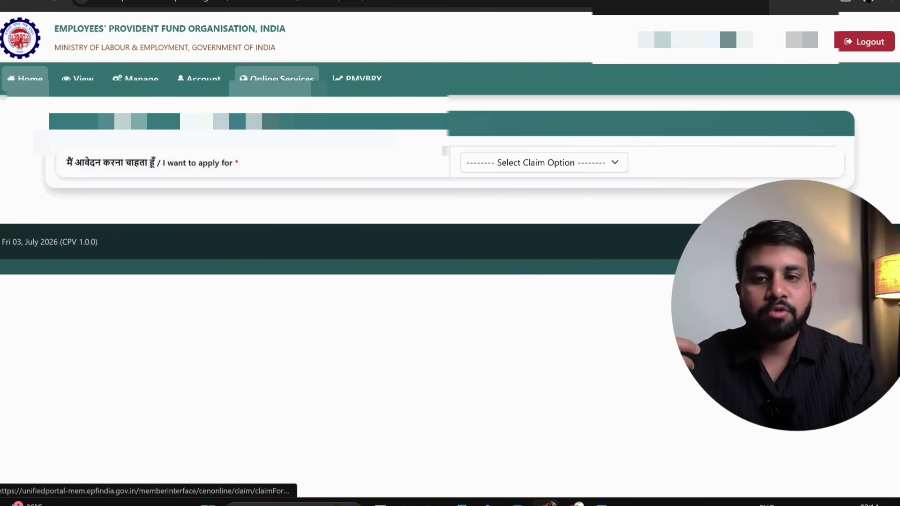
Step: Choose PF ADVANCE (FORM-31) as the type of claim to apply for
left_click(493, 164)
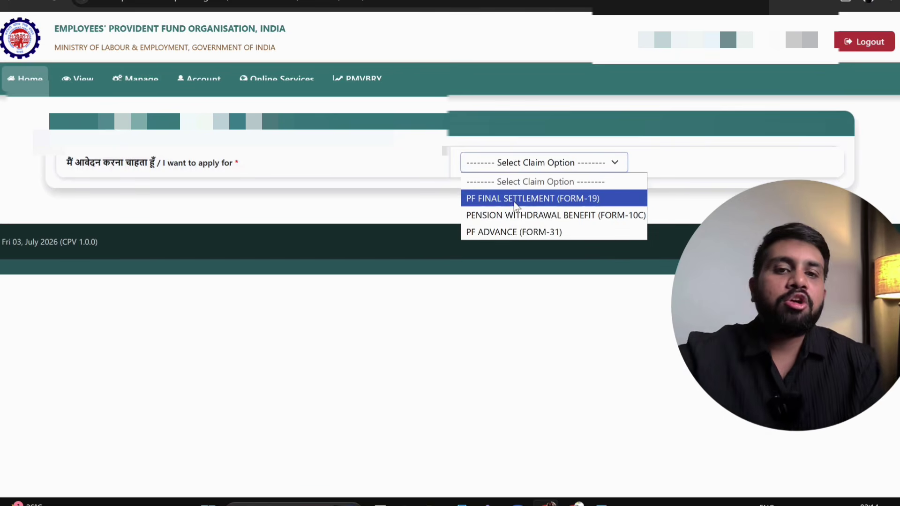
left_click(507, 230)
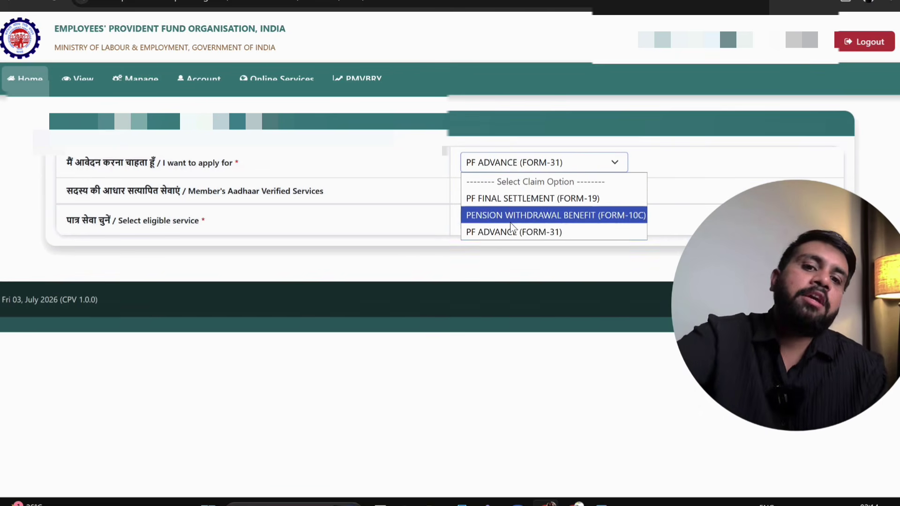
left_click(509, 234)
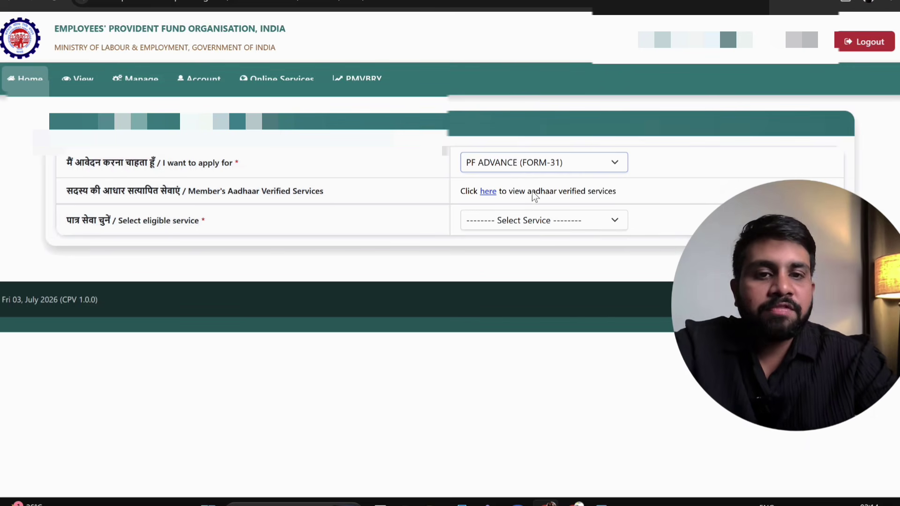
Step: Open the member's Aadhaar verified services, and select the first listed service as the eligible service for the advance
left_click(488, 192)
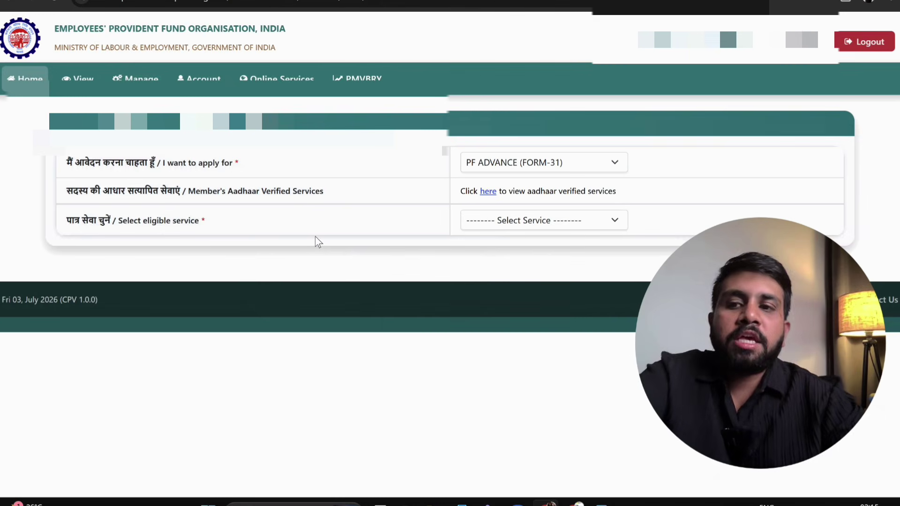
left_click(507, 224)
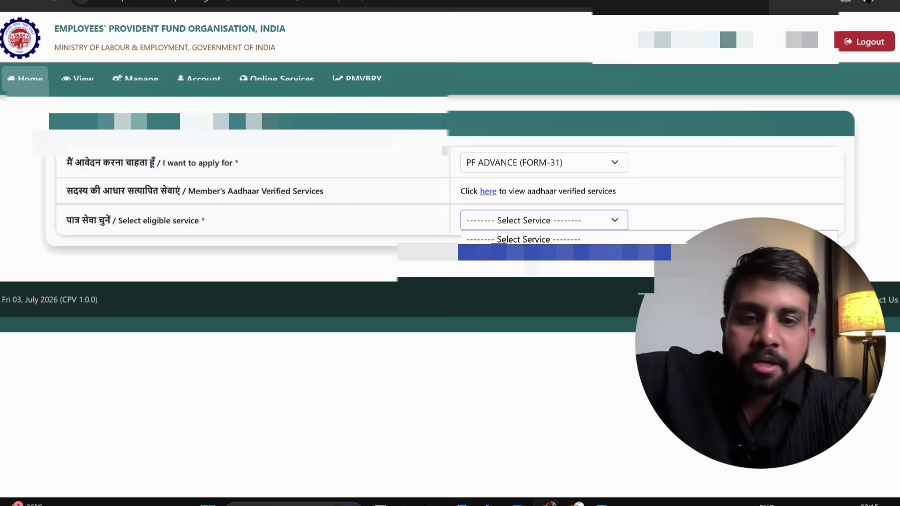
left_click(569, 252)
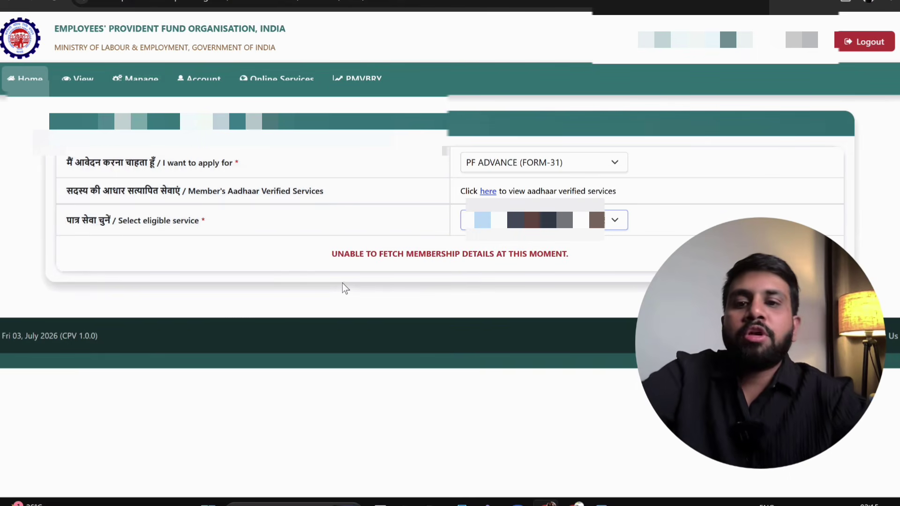